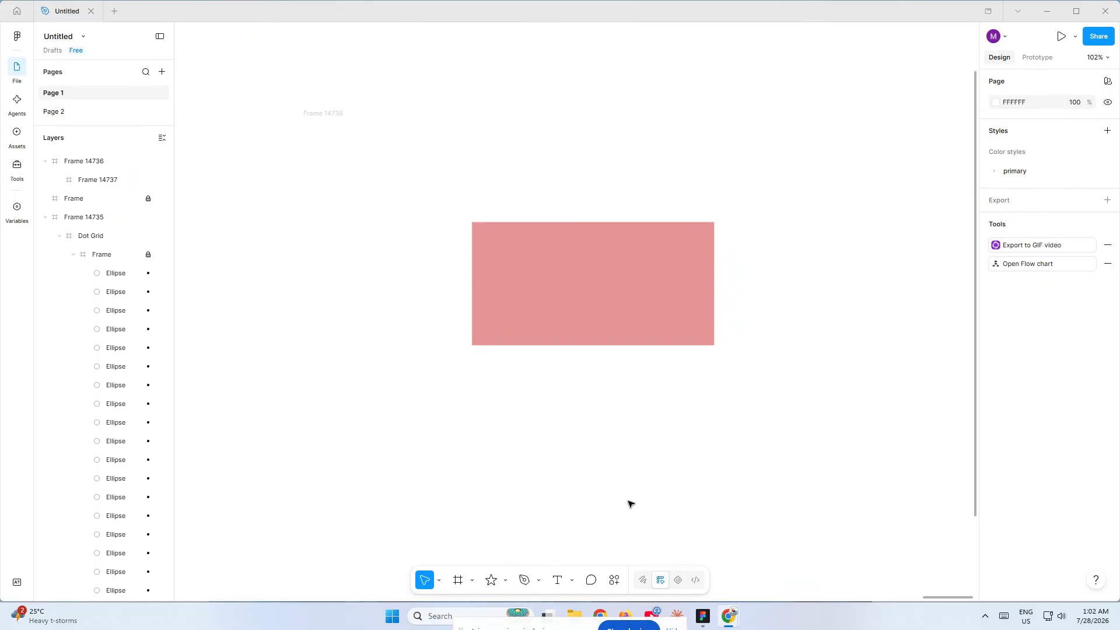
Step: Open the fill colour picker for the pink rectangular frame, Frame 14737
{"action": "left_click", "coordinate": [603, 340]}
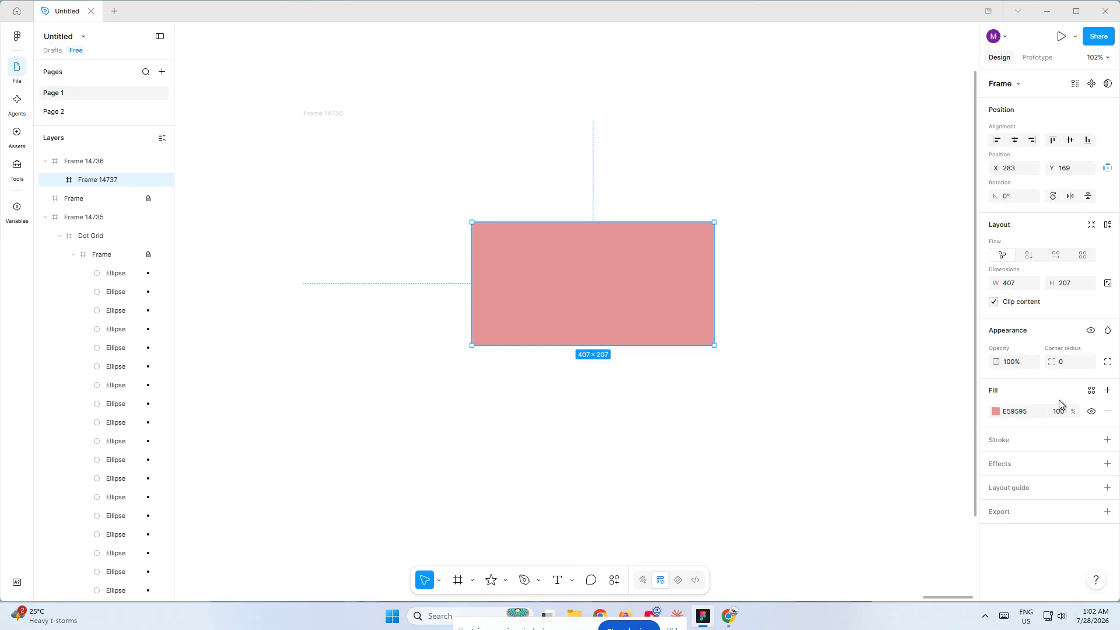
{"action": "left_click", "coordinate": [1032, 411]}
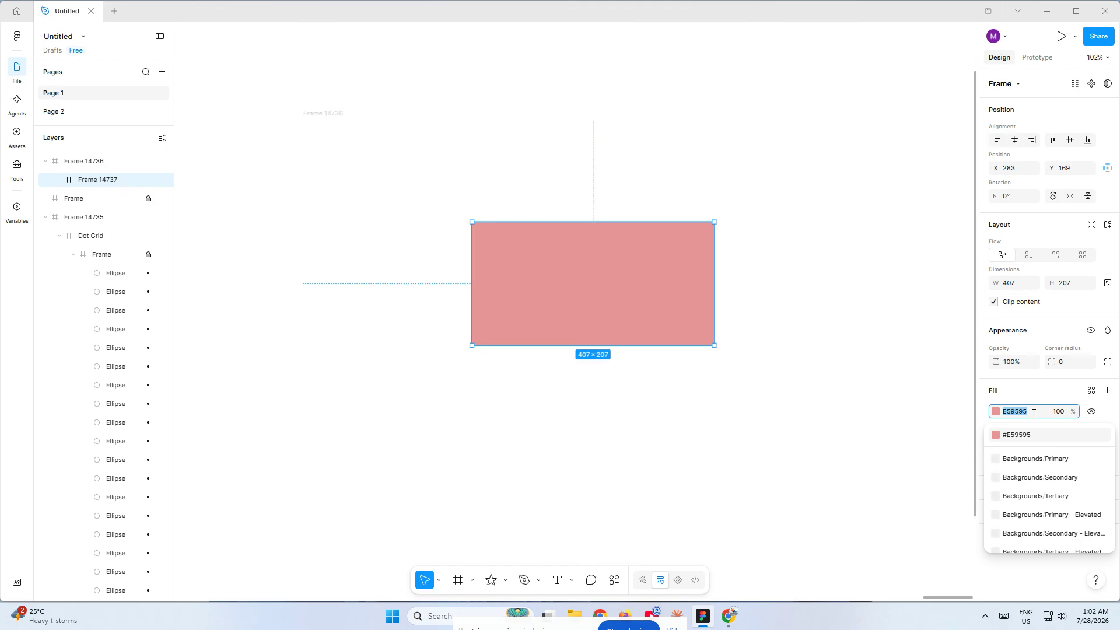
{"action": "left_click", "coordinate": [996, 411]}
{"action": "left_click", "coordinate": [995, 411]}
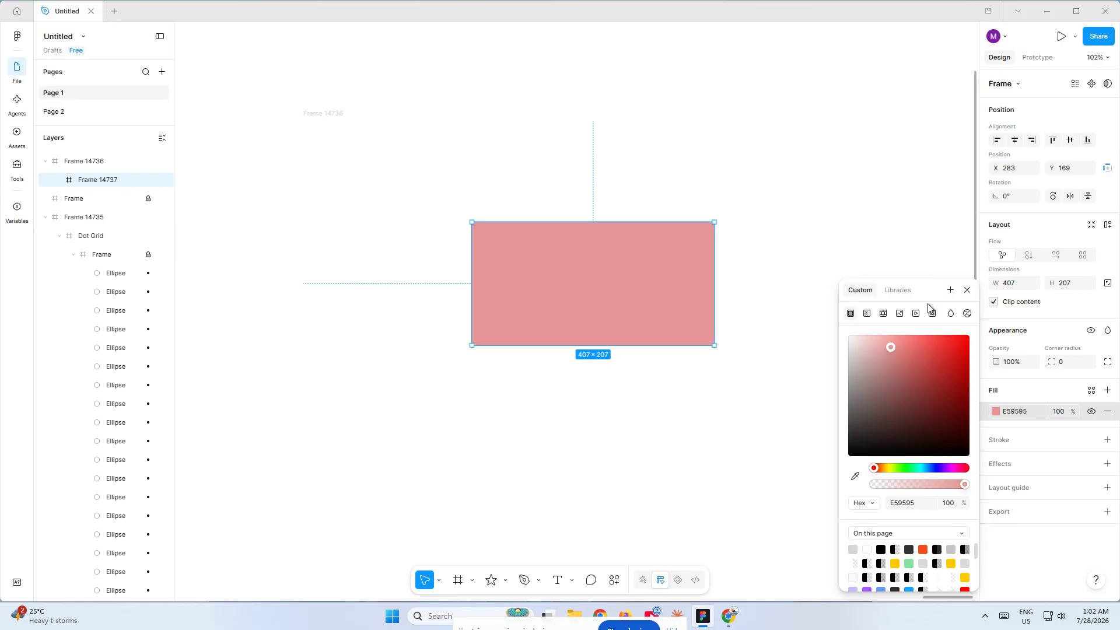
{"action": "left_click", "coordinate": [951, 291]}
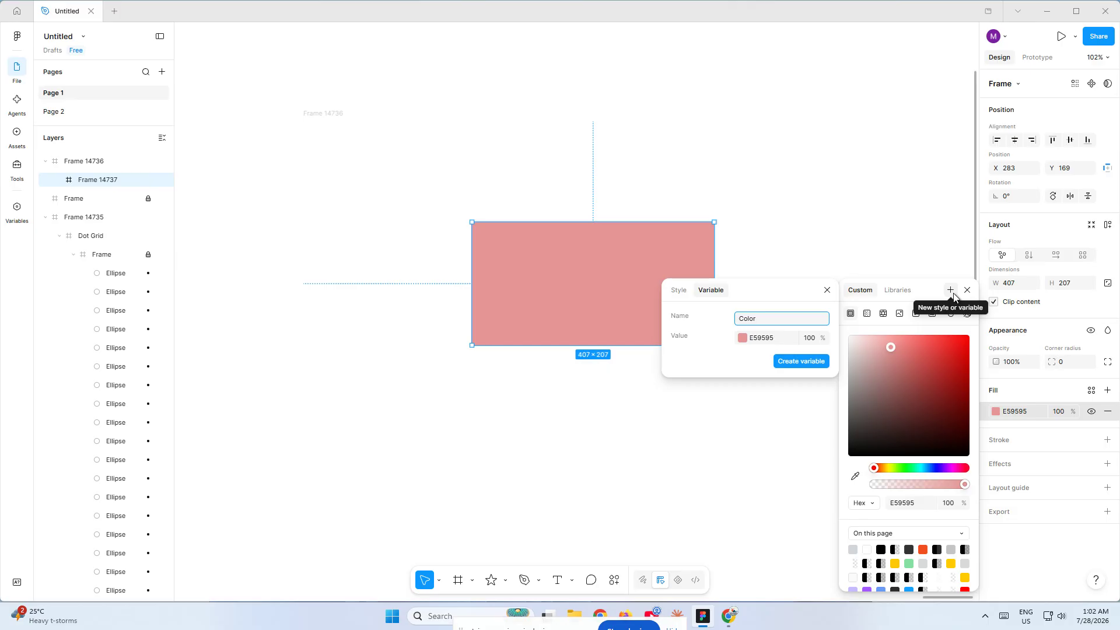
{"action": "left_click", "coordinate": [685, 298]}
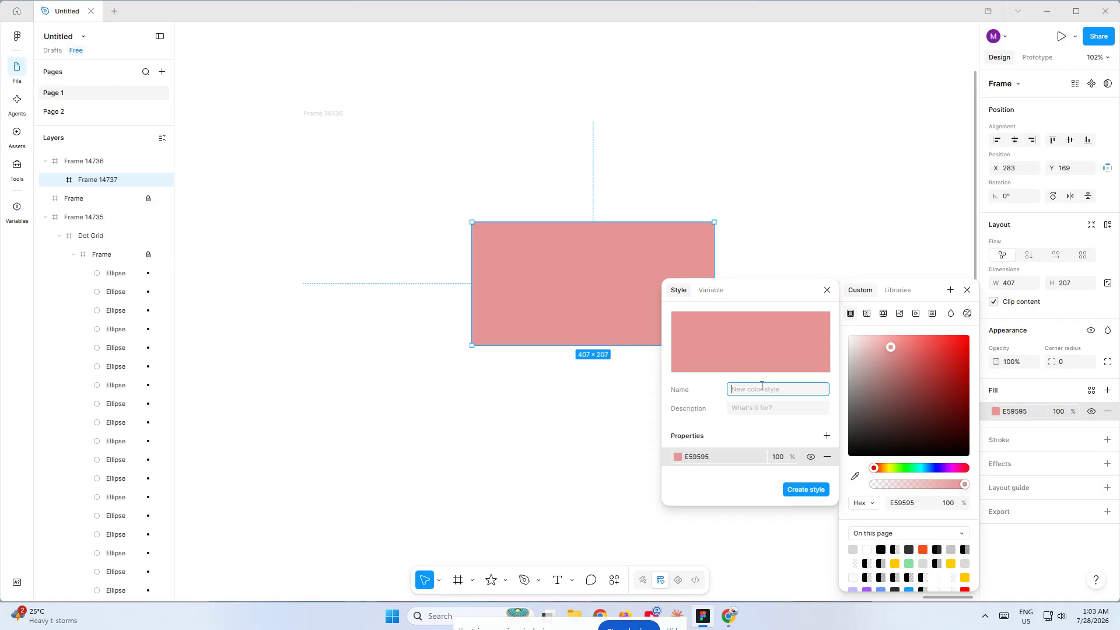
{"action": "type", "text": "primra"}
{"action": "key", "text": "BackSpace"}
{"action": "type", "text": "aryb"}
{"action": "key", "text": "BackSpace"}
{"action": "type", "text": "/blue"}
{"action": "left_click", "coordinate": [745, 408]}
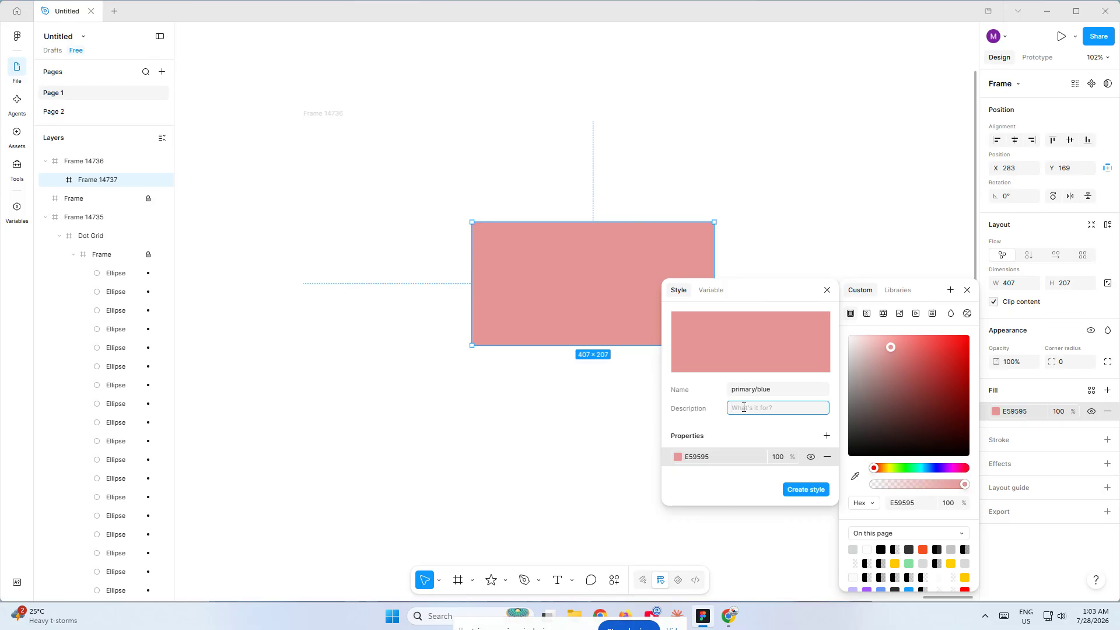
{"action": "type", "text": "blue"}
{"action": "type", "text": " apply"}
{"action": "key", "text": "Left"}
{"action": "key", "text": "Left"}
{"action": "left_click", "coordinate": [744, 407]}
{"action": "type", "text": "color"}
{"action": "left_click", "coordinate": [775, 432]}
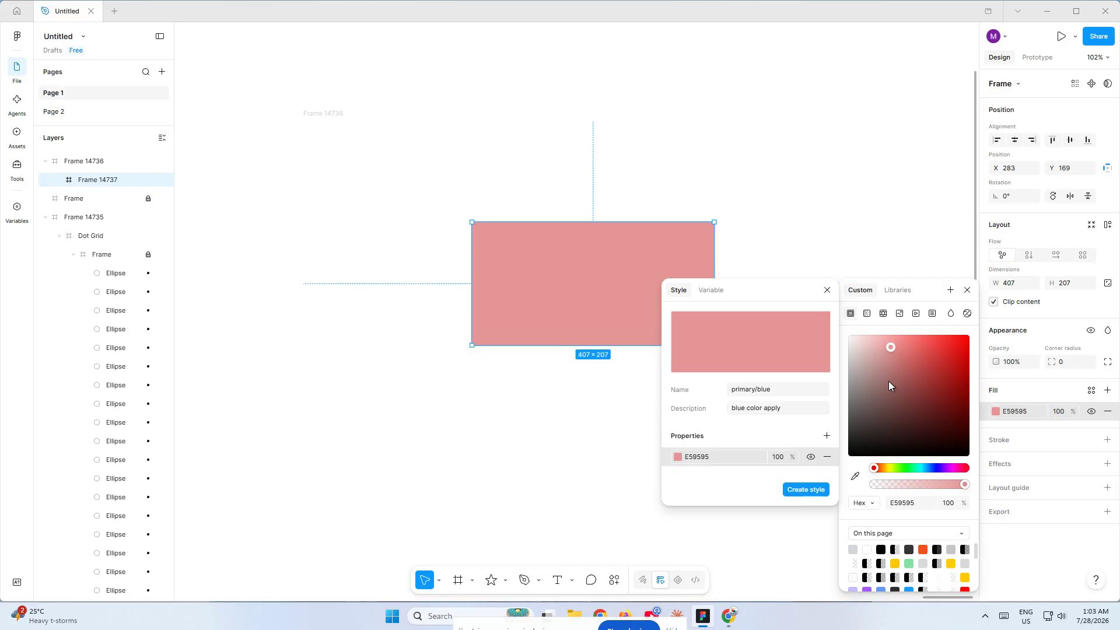
{"action": "left_click_drag", "start_coordinate": [879, 465], "coordinate": [938, 469]}
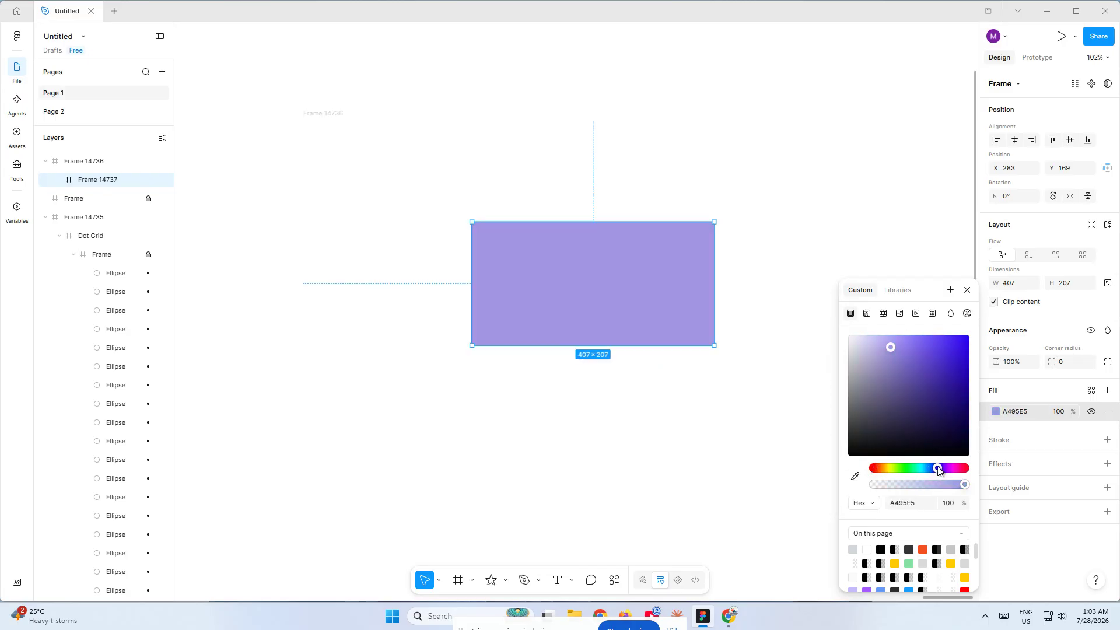
Step: Start a new colour style from the frame's fill, named "primary/blue" with the description "buttons"
{"action": "left_click", "coordinate": [951, 290]}
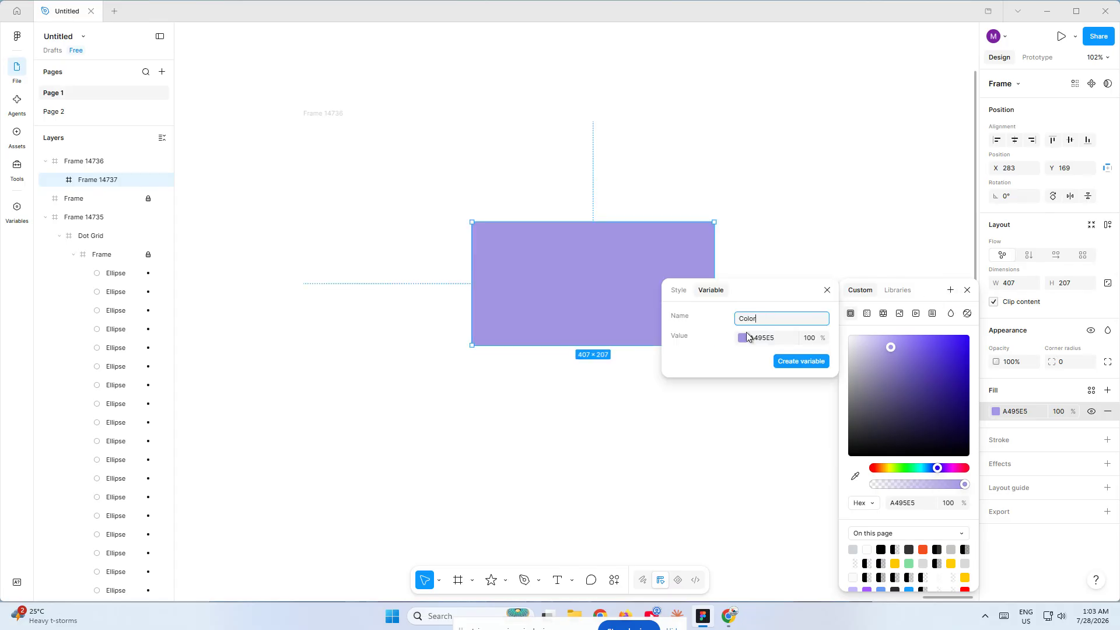
{"action": "left_click", "coordinate": [677, 293]}
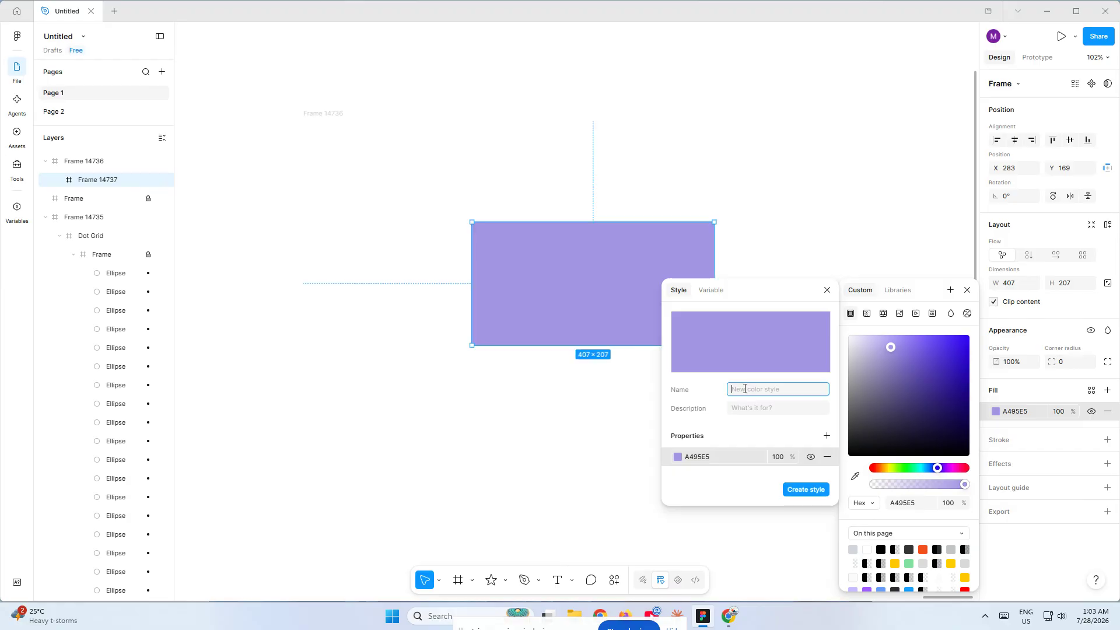
{"action": "type", "text": "primary/blue"}
{"action": "key", "text": "Tab"}
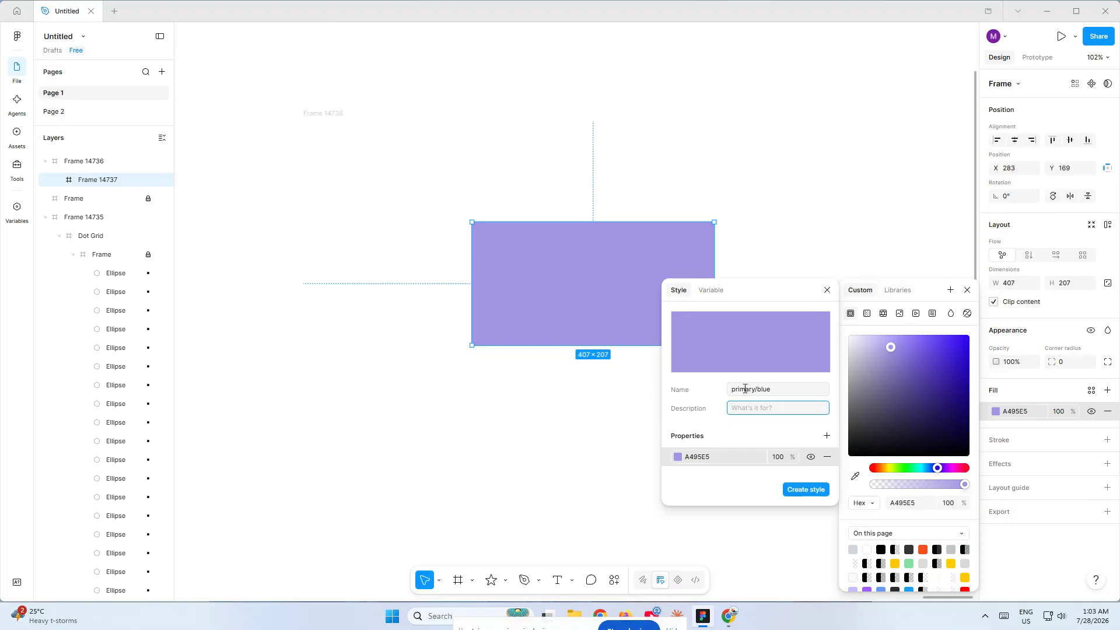
{"action": "type", "text": "buttons"}
Step: Create the style with its colour set to blue #0000FF and choose it from the primary group as the frame's fill
{"action": "left_click", "coordinate": [693, 458]}
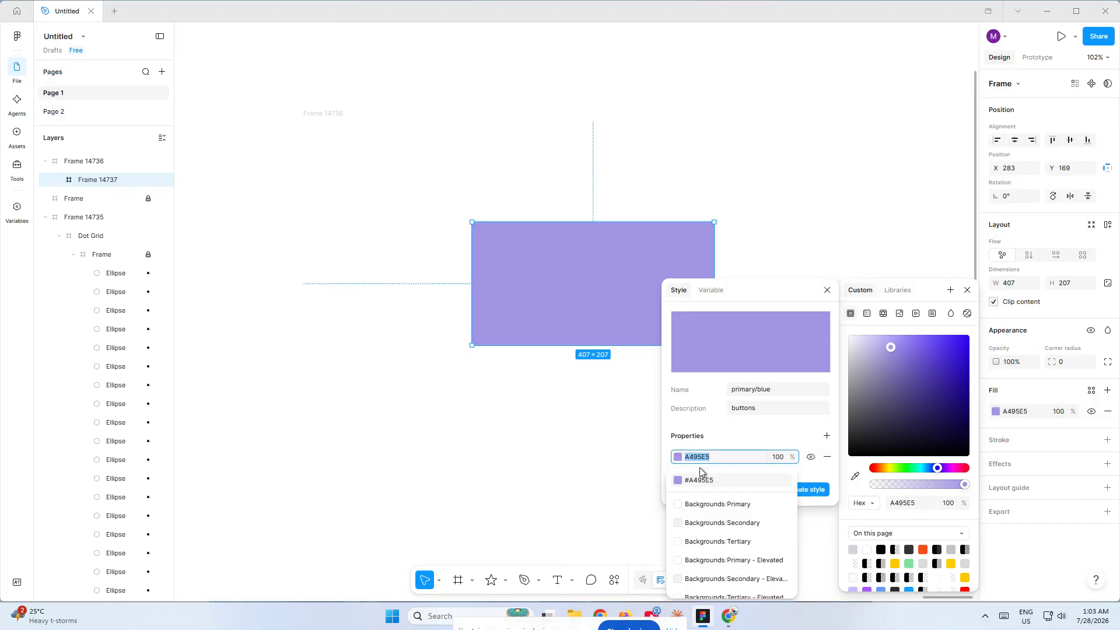
{"action": "type", "text": "blue"}
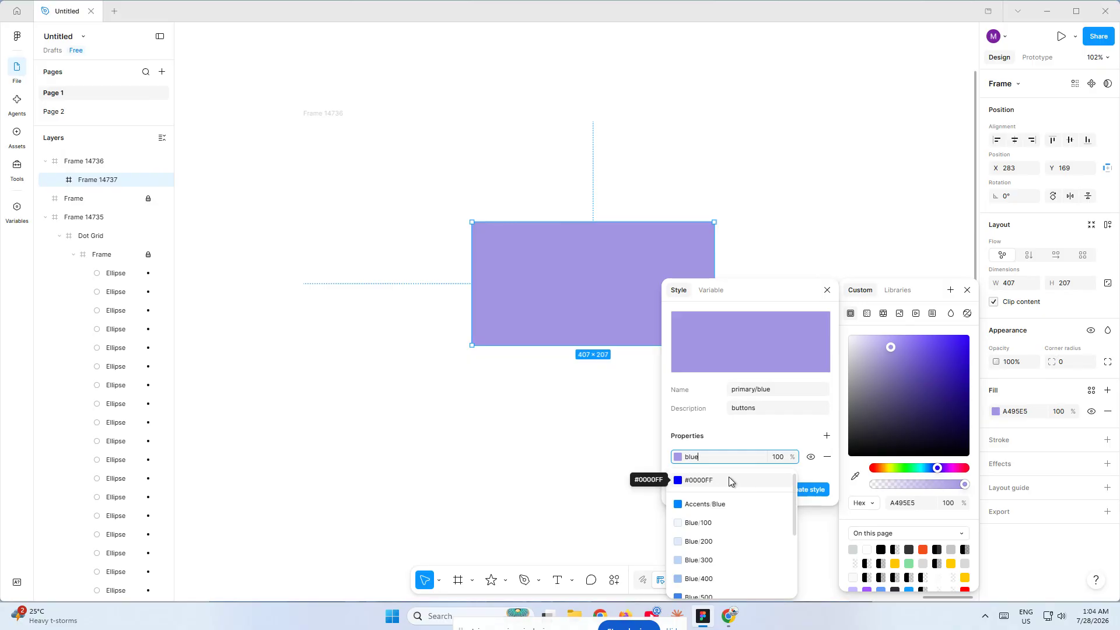
{"action": "left_click", "coordinate": [729, 480]}
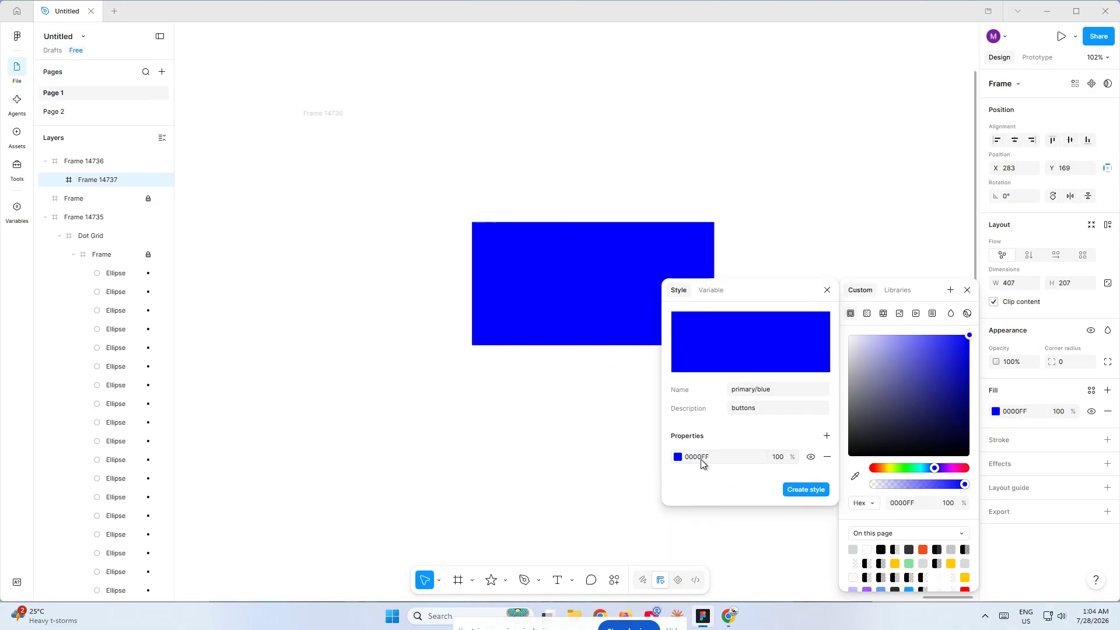
{"action": "left_click", "coordinate": [805, 490]}
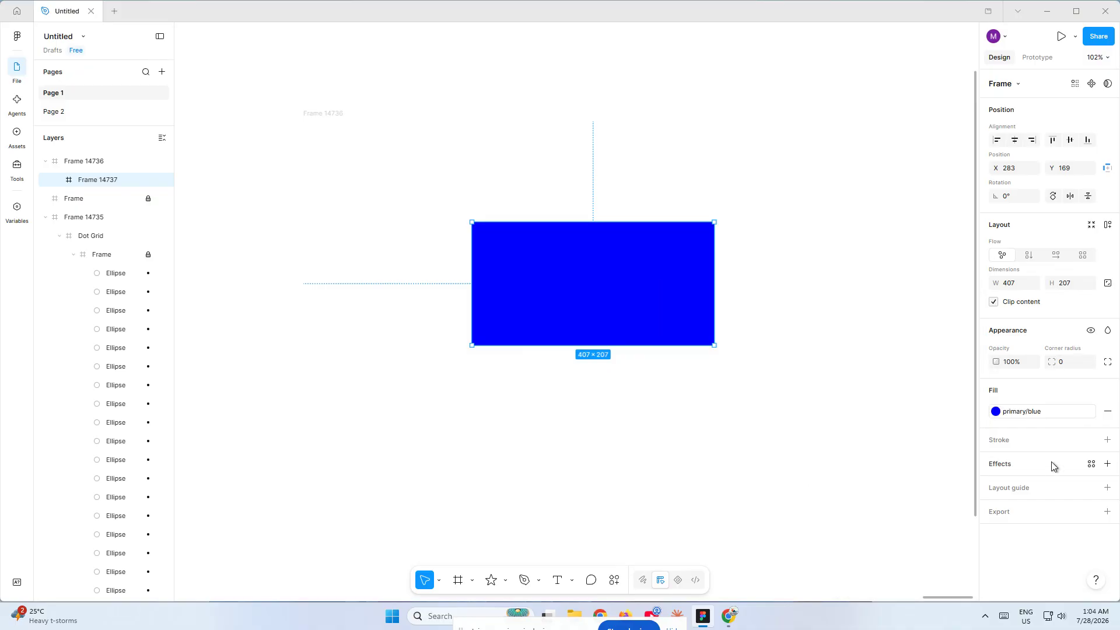
{"action": "left_click", "coordinate": [997, 413]}
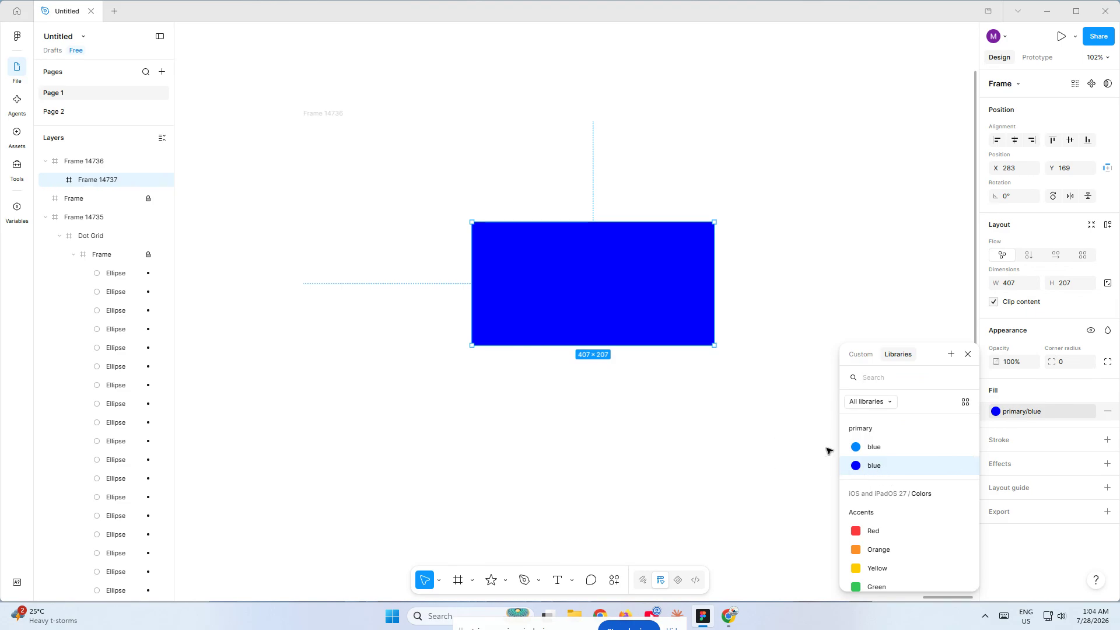
{"action": "left_click", "coordinate": [873, 465]}
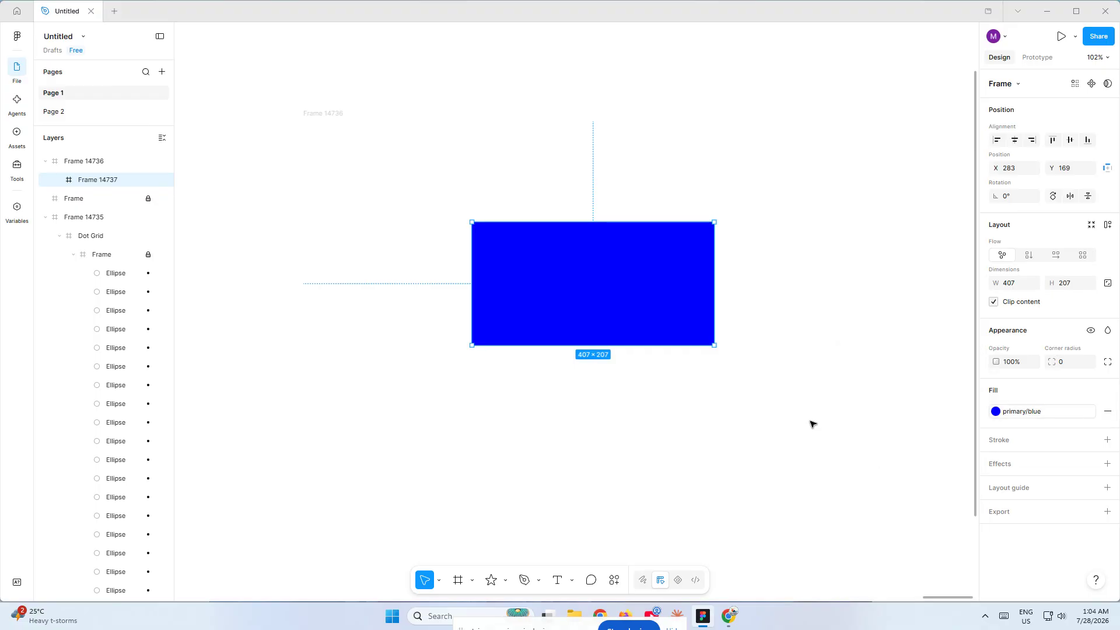